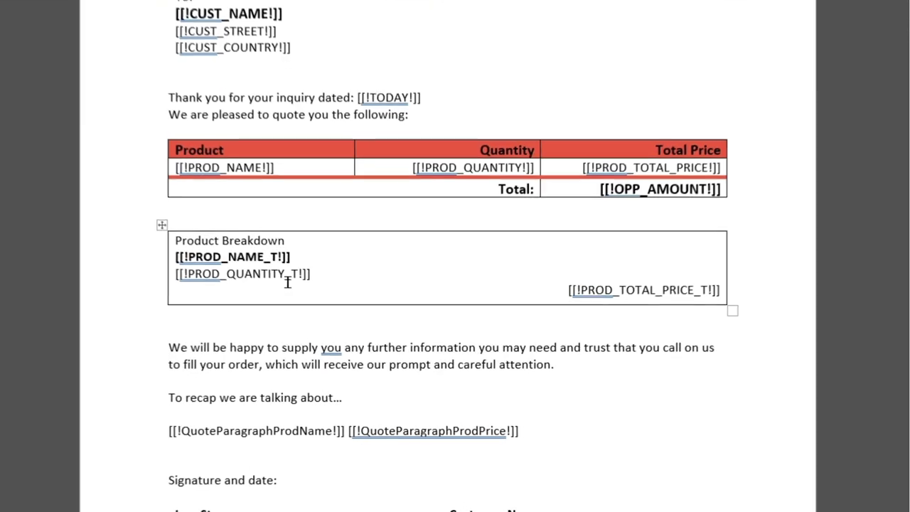
drag(180, 234, 733, 287)
click(409, 268)
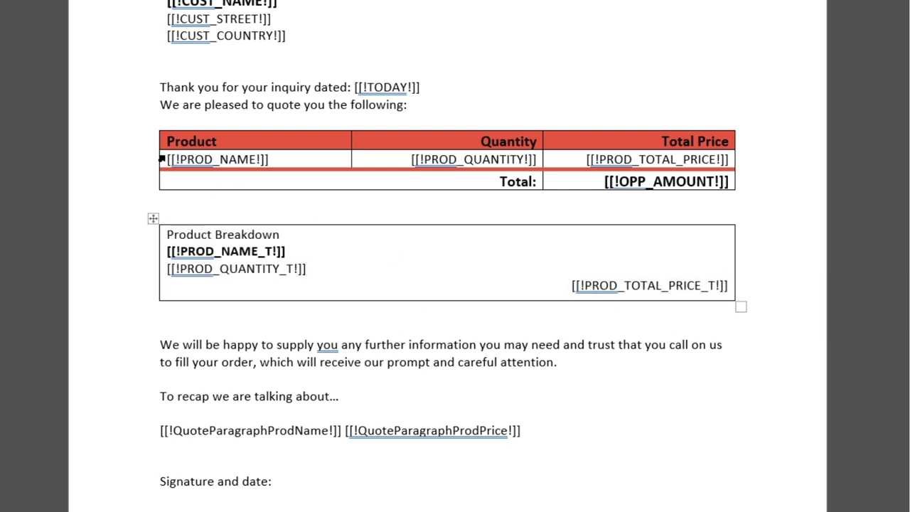
click(160, 158)
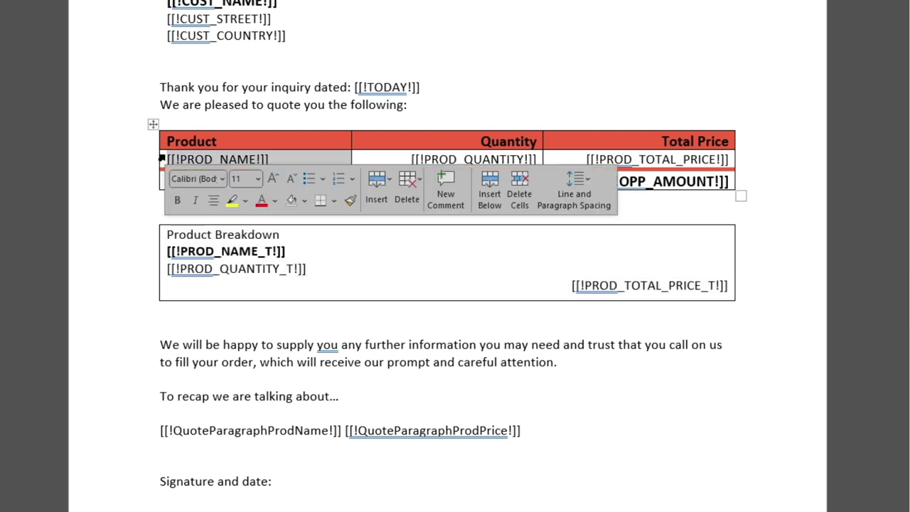
click(710, 160)
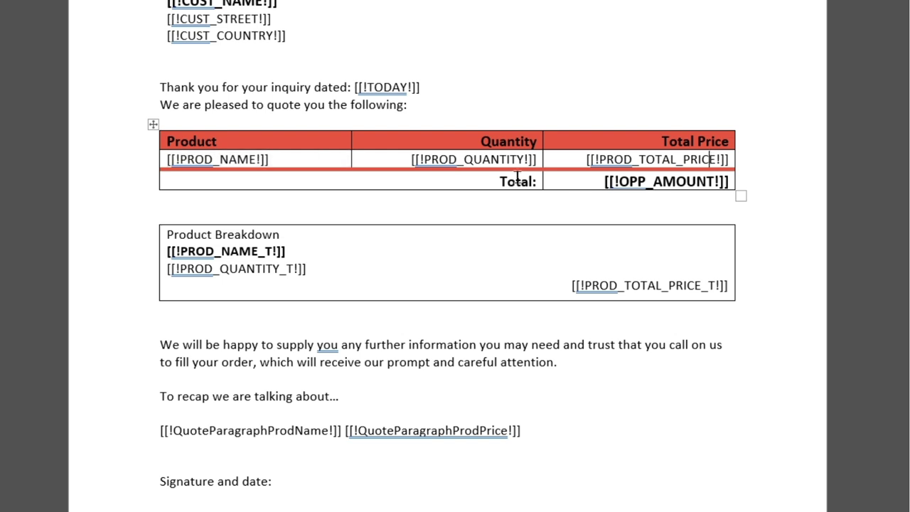
- Remove all borders from the Product Breakdown table in the quote template
click(274, 268)
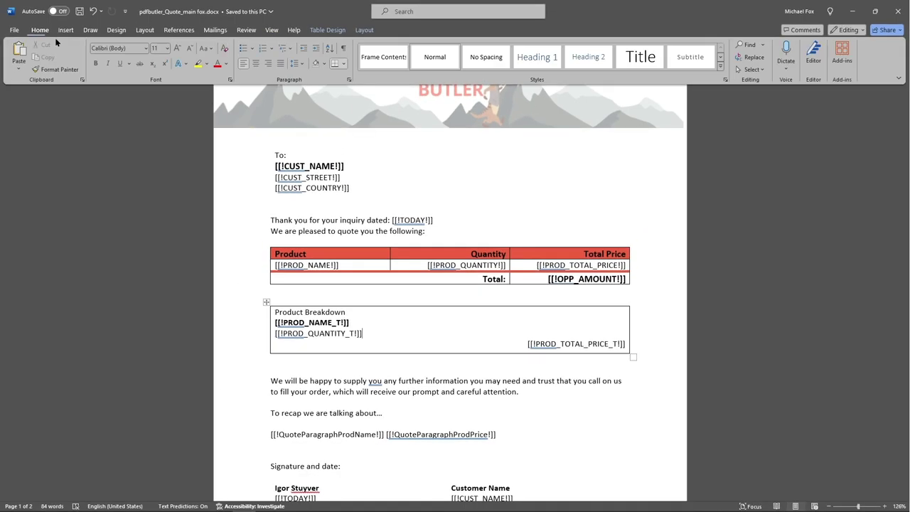
click(345, 64)
click(359, 130)
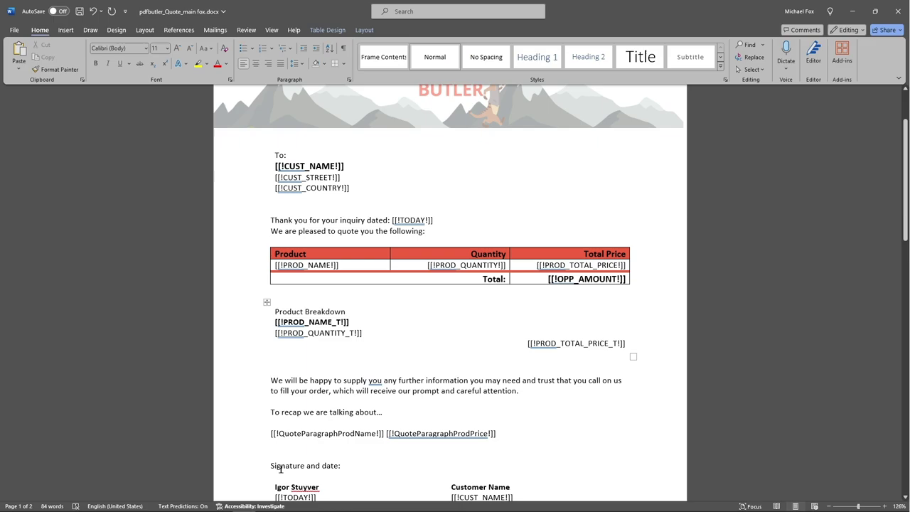
- Switch to the Quote configuration editor in Chrome and add a config type of type TABLE with the Oppo Products datasource
click(59, 503)
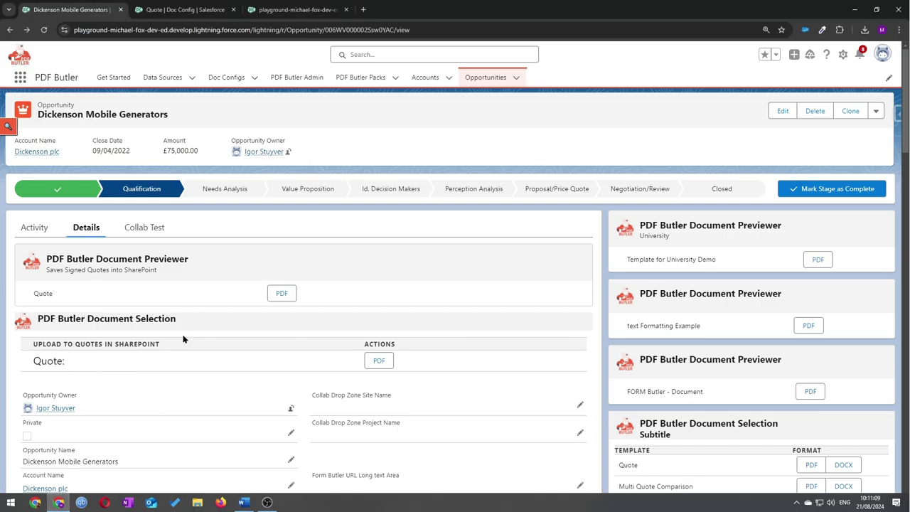
click(184, 9)
click(308, 11)
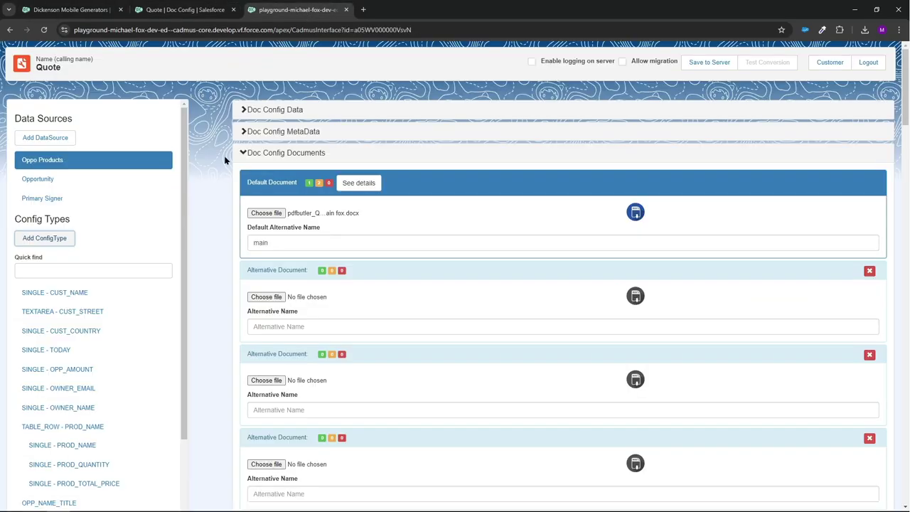
click(46, 239)
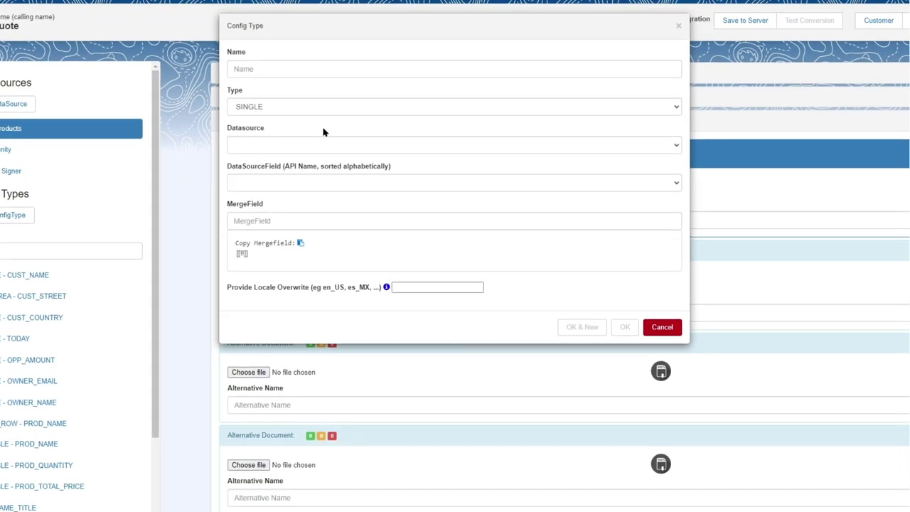
click(374, 143)
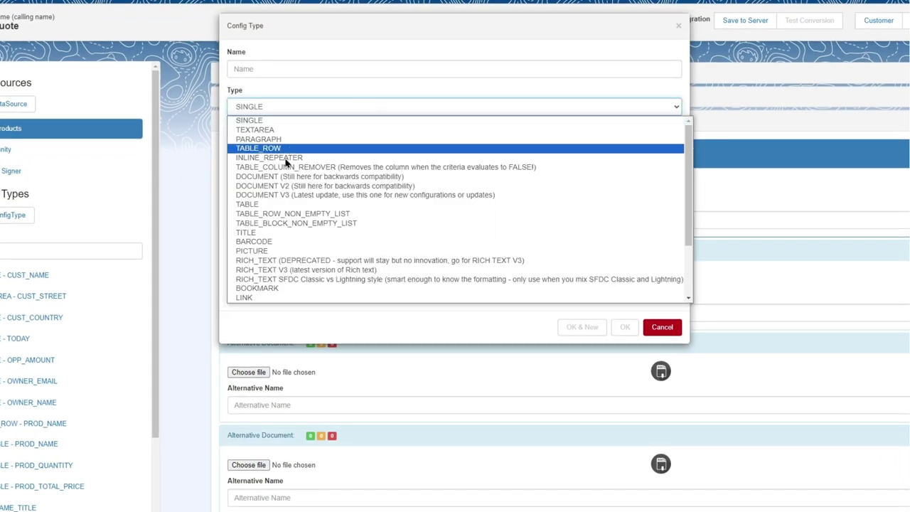
click(284, 206)
click(294, 146)
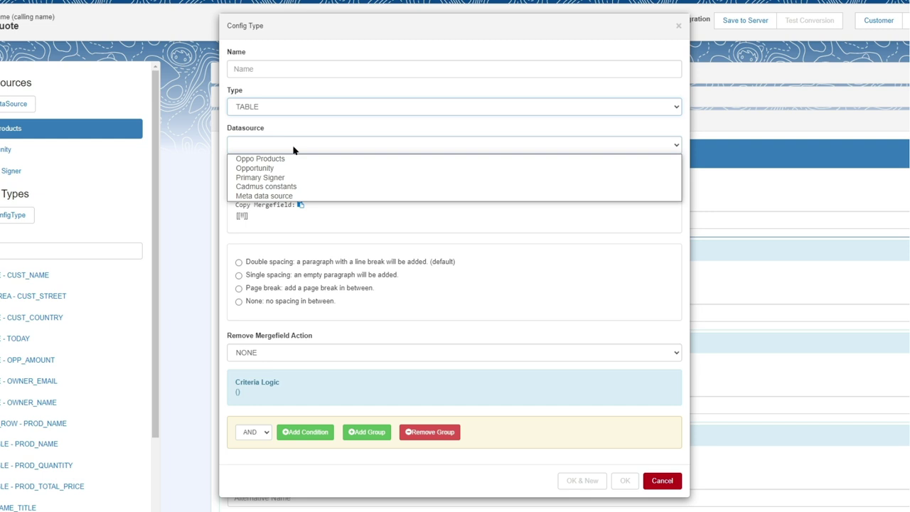
click(294, 160)
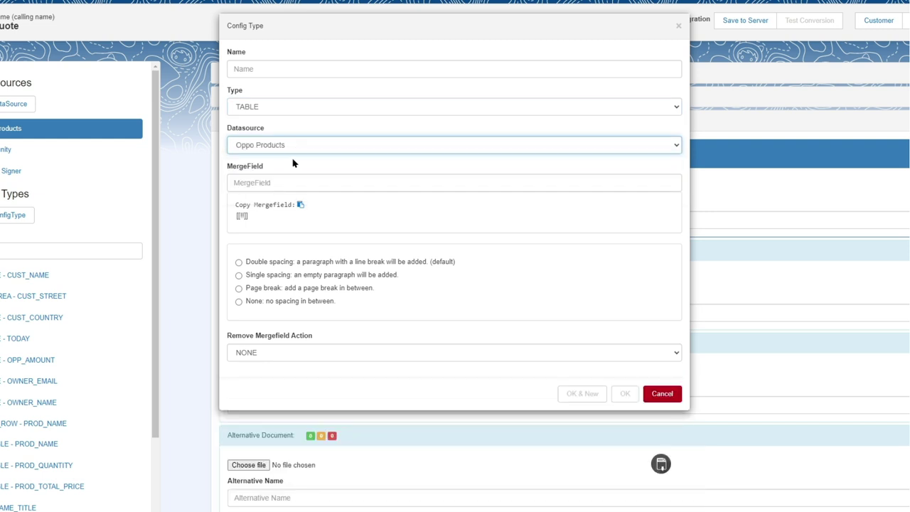
- Copy the name PROD_NAME_T from the Product Breakdown table in Word and enter it as the TABLE config type's merge field
click(284, 183)
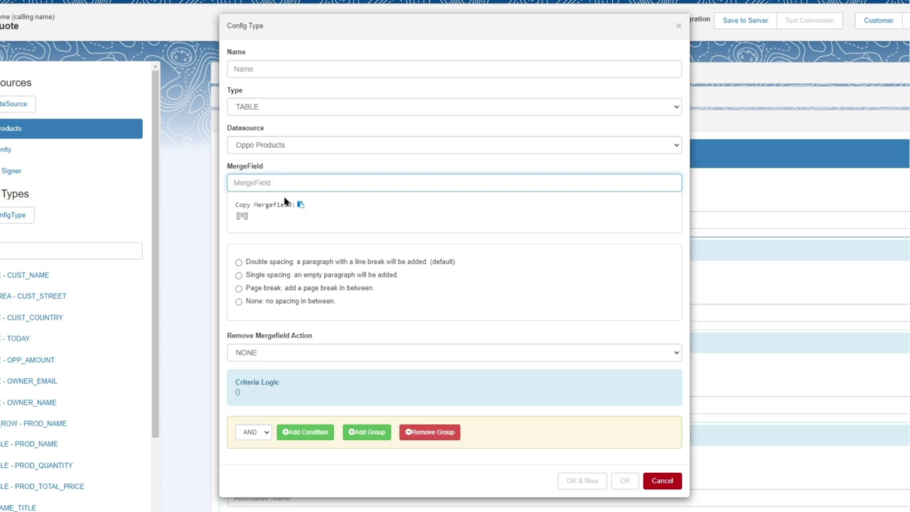
click(222, 506)
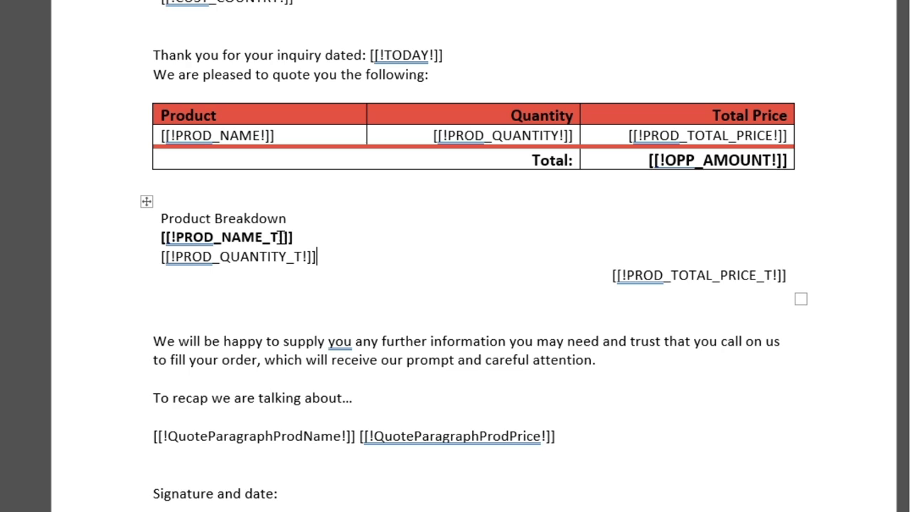
drag(276, 238, 177, 235)
key(ctrl+c)
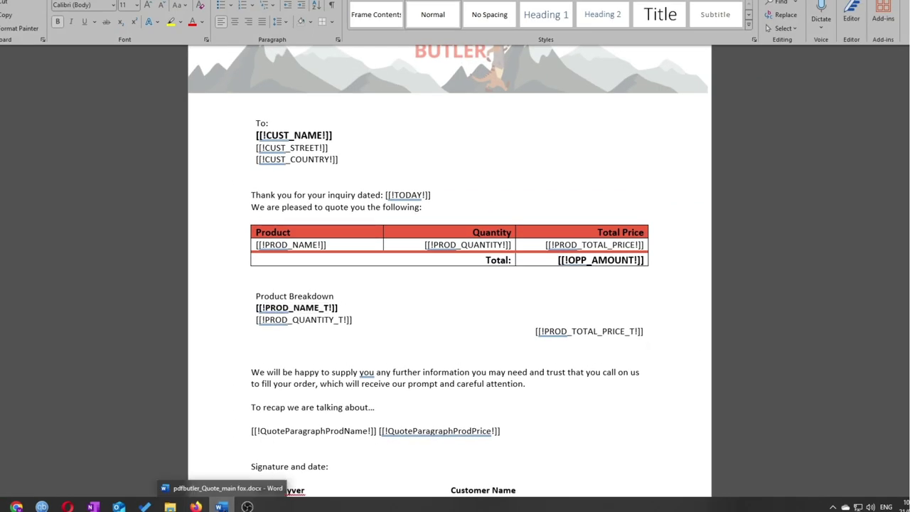
click(221, 506)
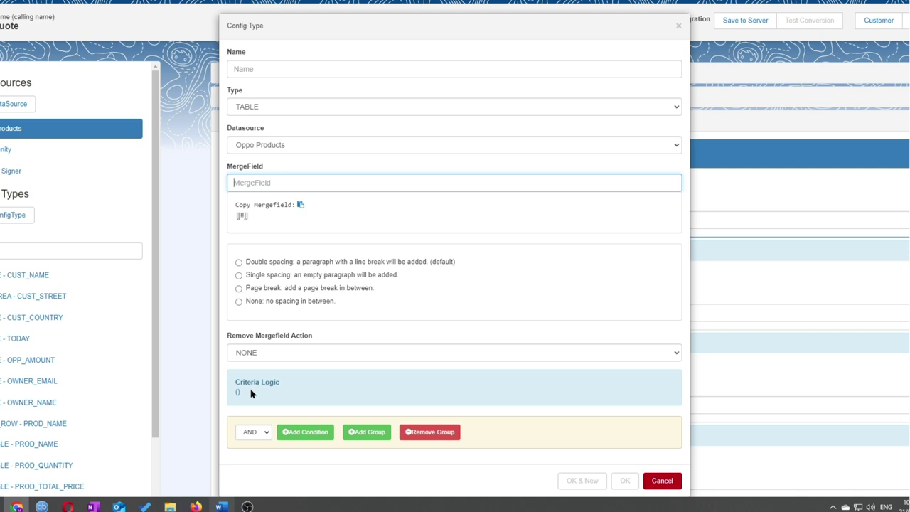
key(ctrl+v)
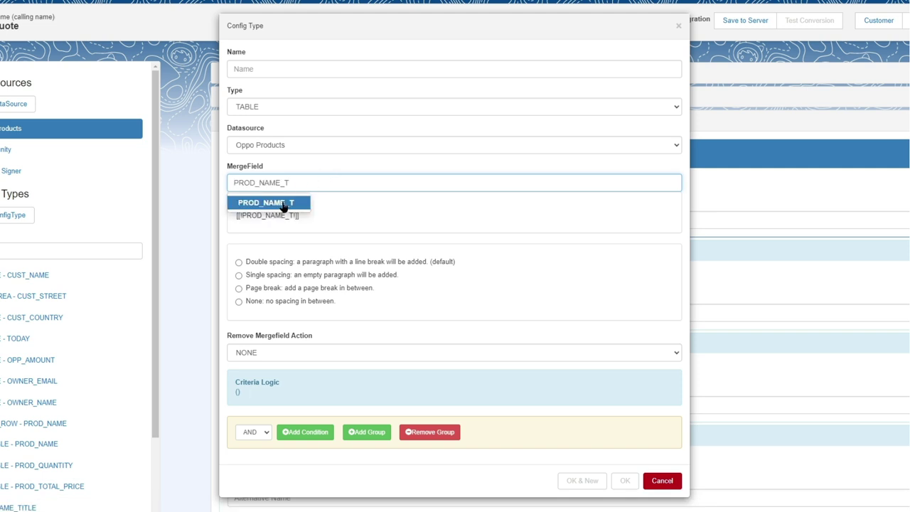
click(283, 205)
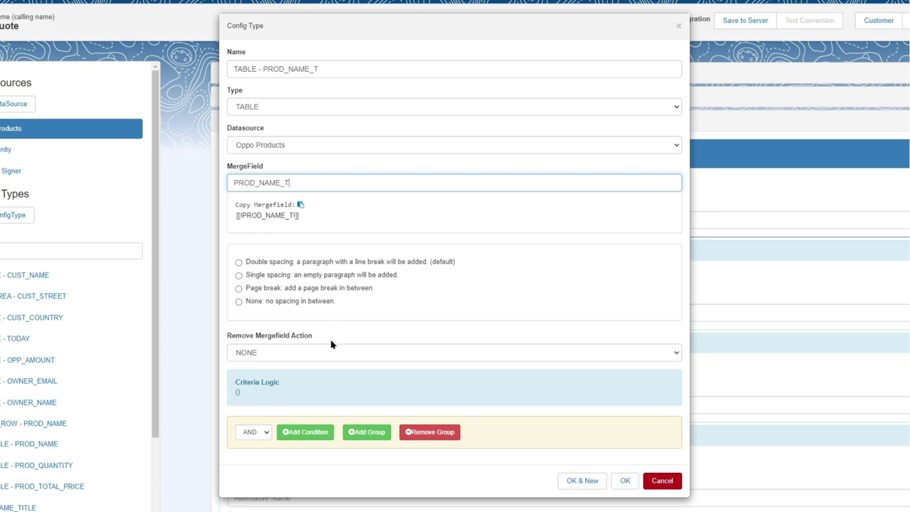
- Choose single spacing between the repeated tables and save the TABLE config type
click(298, 354)
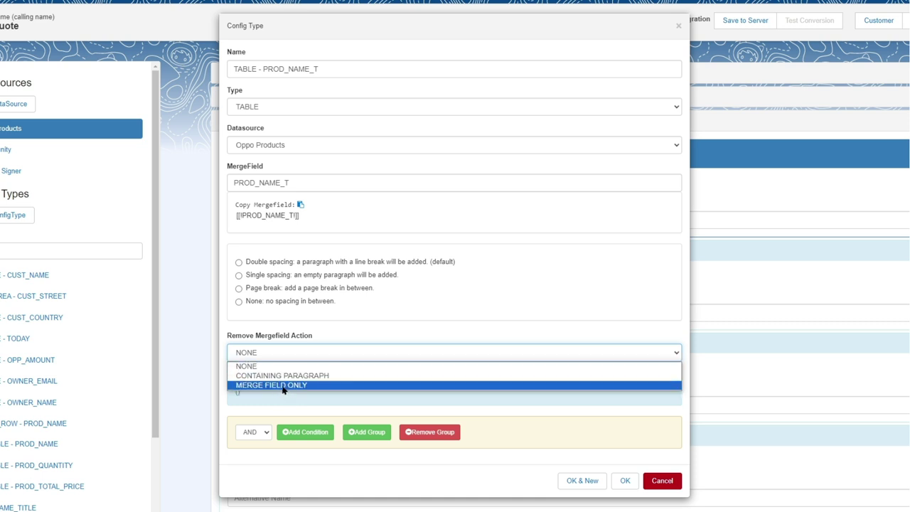
click(365, 328)
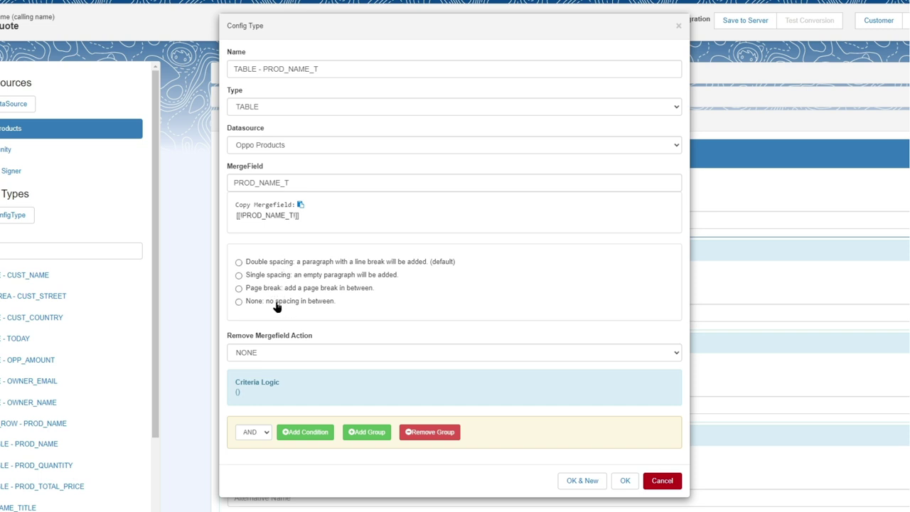
click(284, 275)
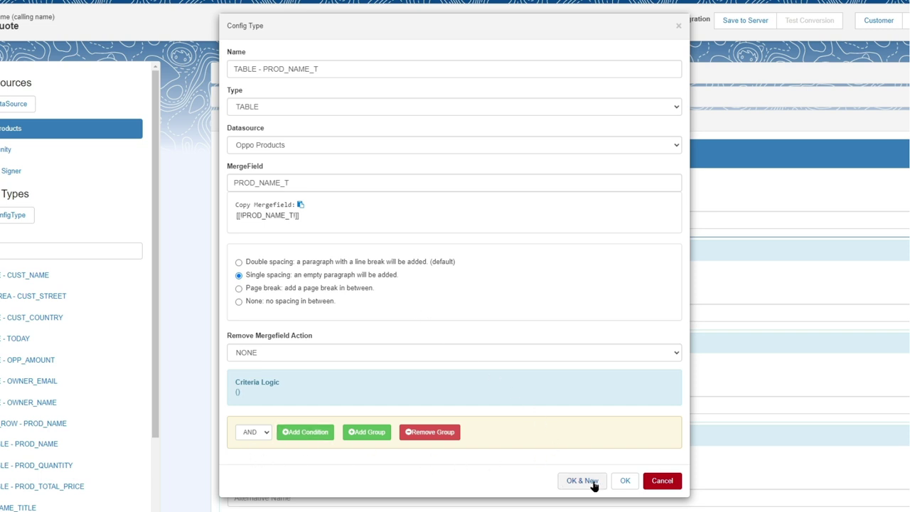
click(625, 483)
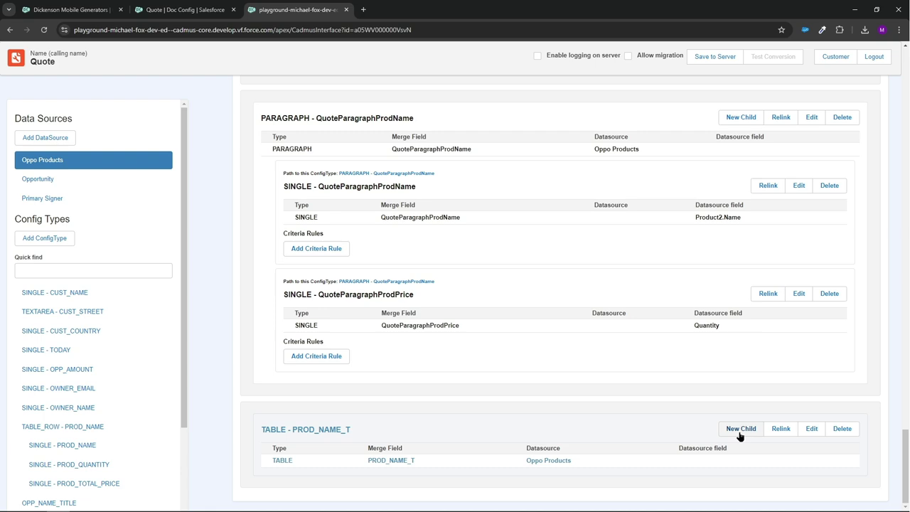
- Switch to the Word template and examine the product name, quantity and total price merge fields in the Product Breakdown table
click(244, 503)
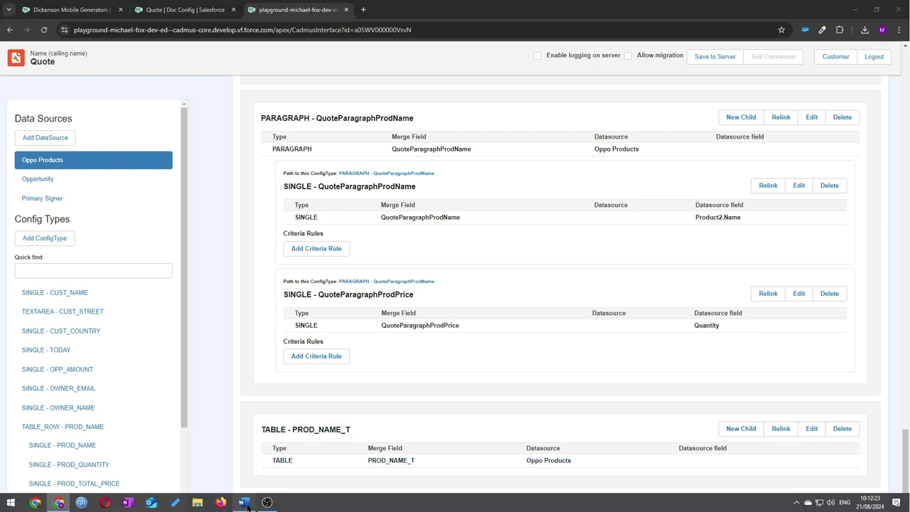
click(331, 323)
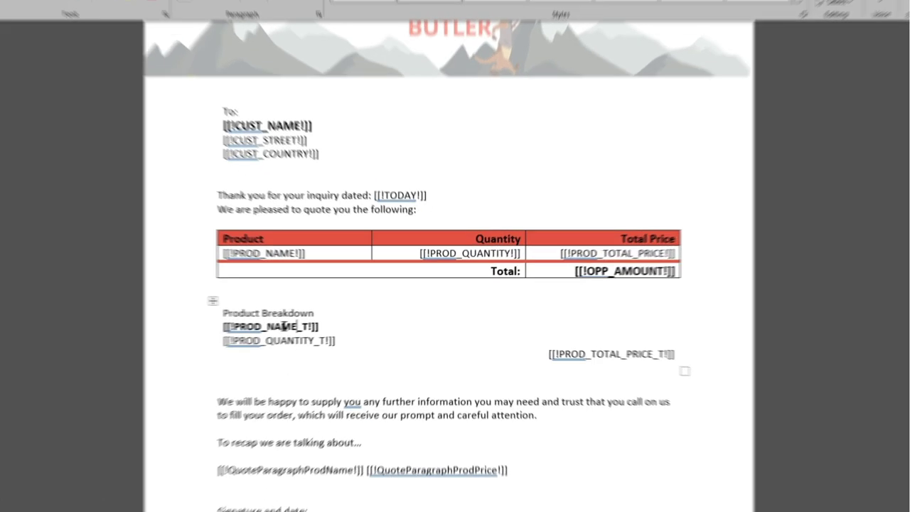
double_click(324, 322)
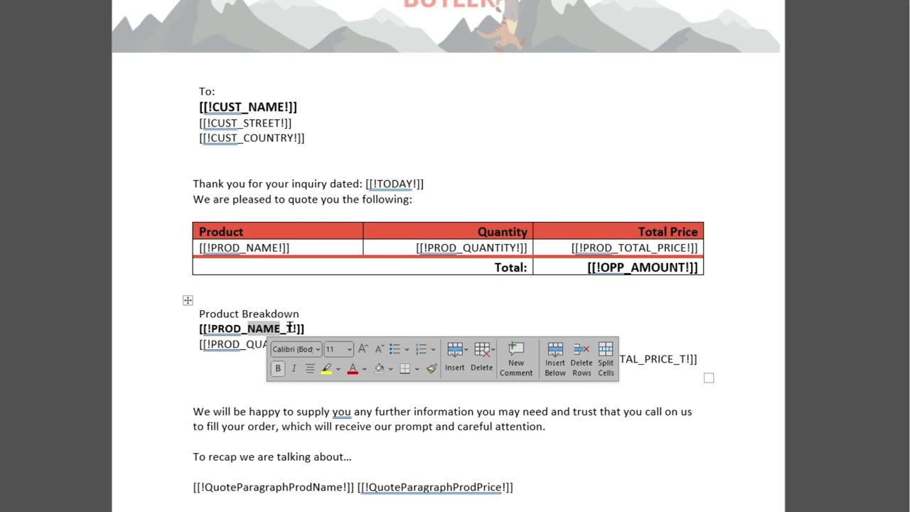
click(289, 327)
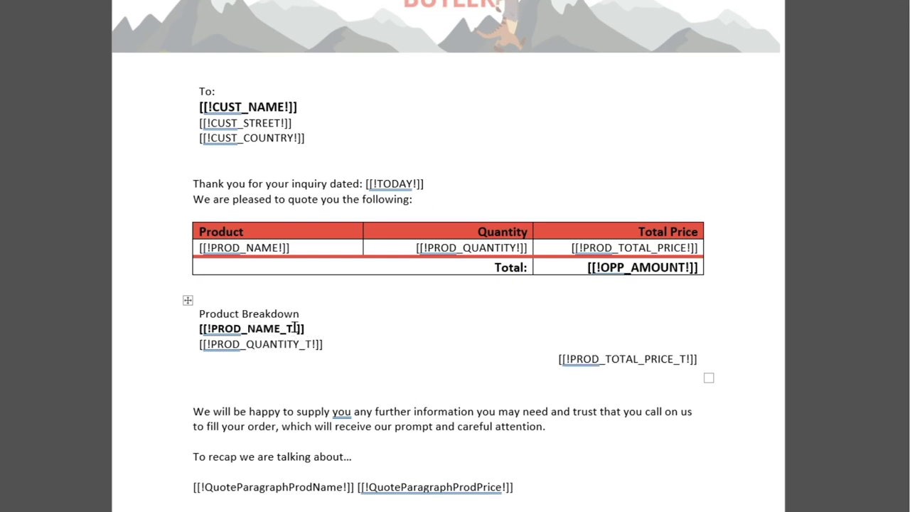
drag(293, 327, 210, 329)
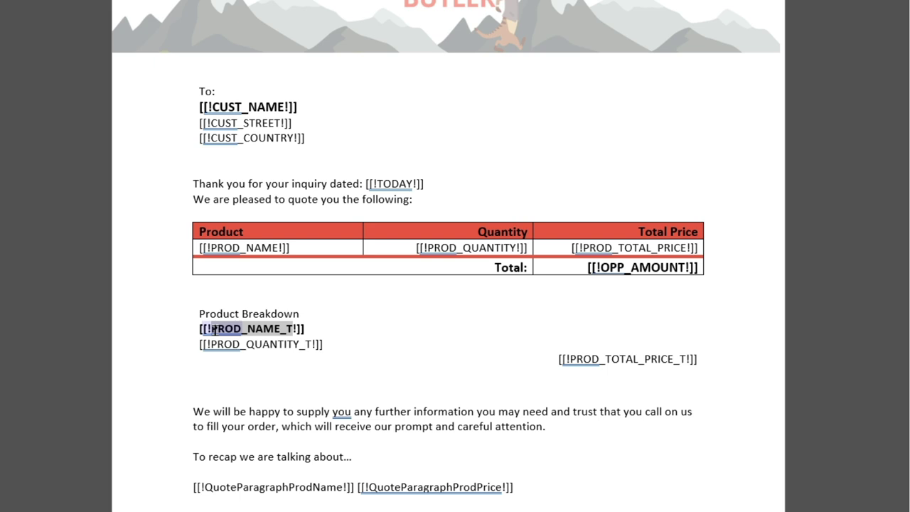
click(319, 351)
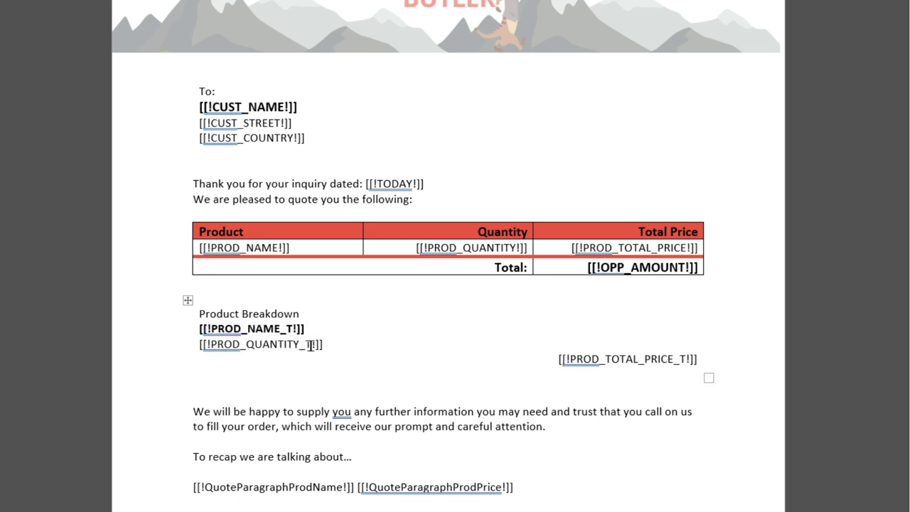
drag(311, 344, 222, 343)
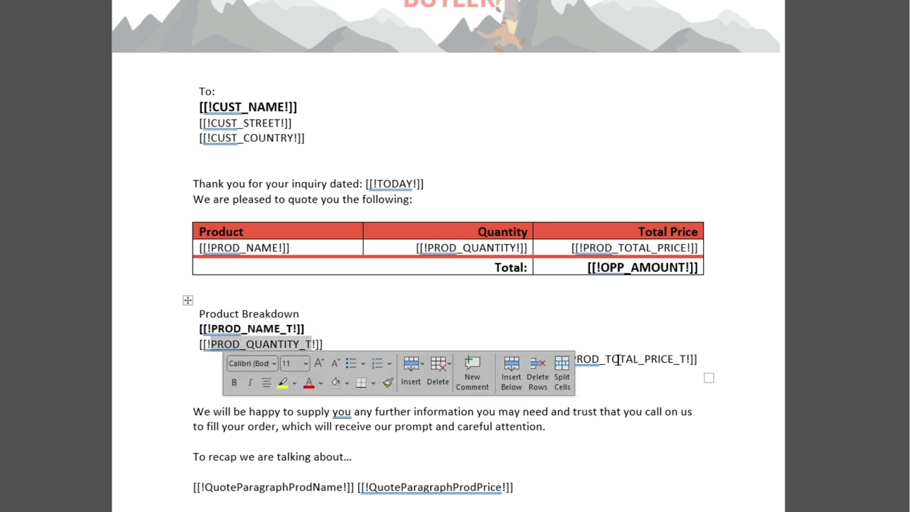
click(619, 359)
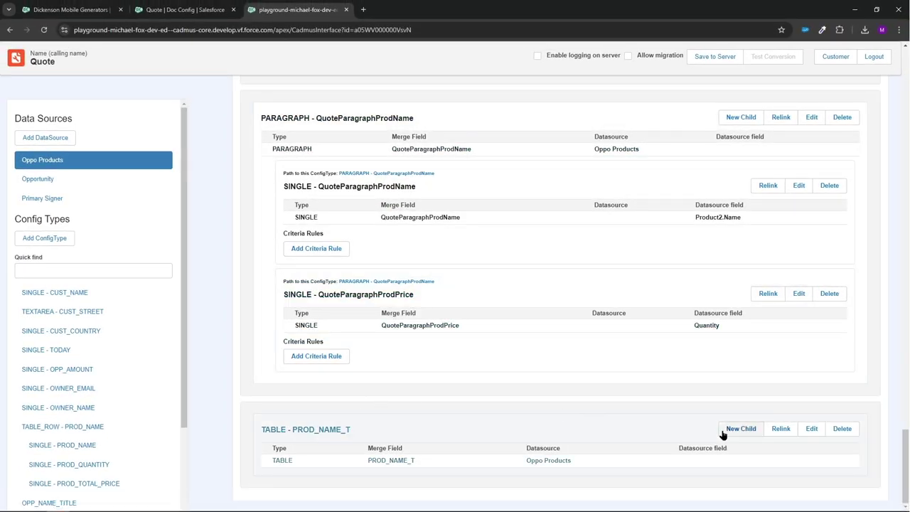
- Add a SINGLE child to TABLE - PROD_NAME_T in Chrome, mapping Product2.Name to merge field PROD_NAME_T, and save it with another new one started
click(725, 432)
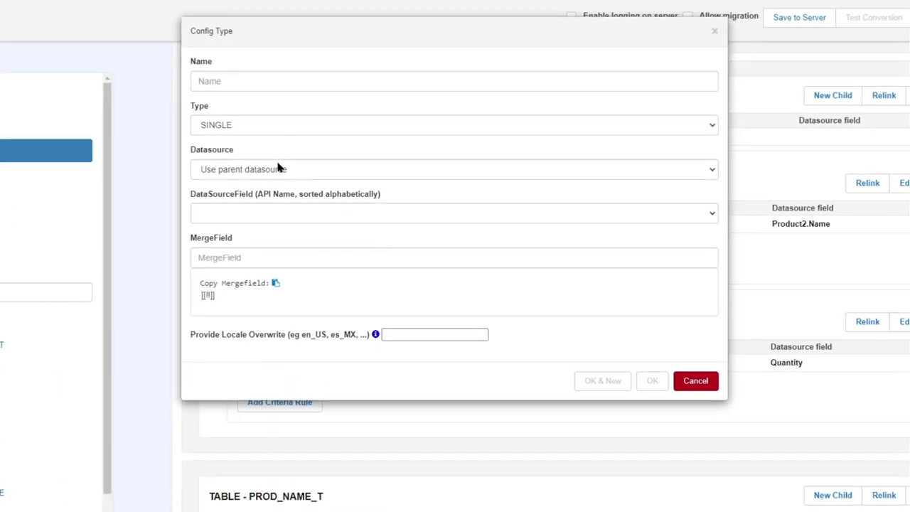
click(260, 214)
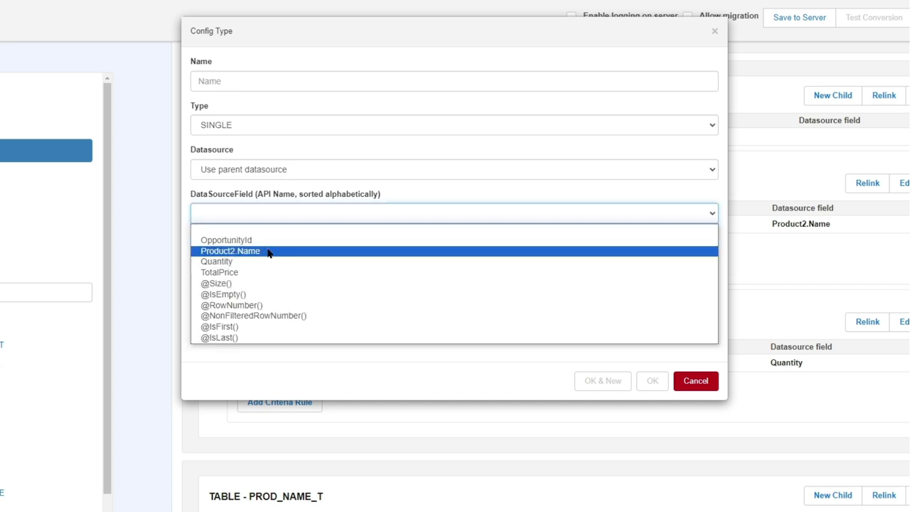
click(266, 251)
click(269, 257)
text(name)
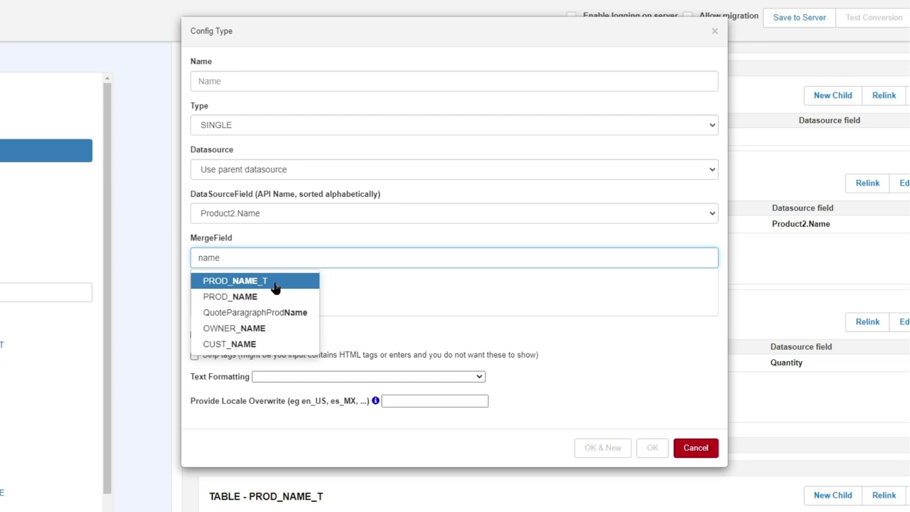
click(276, 284)
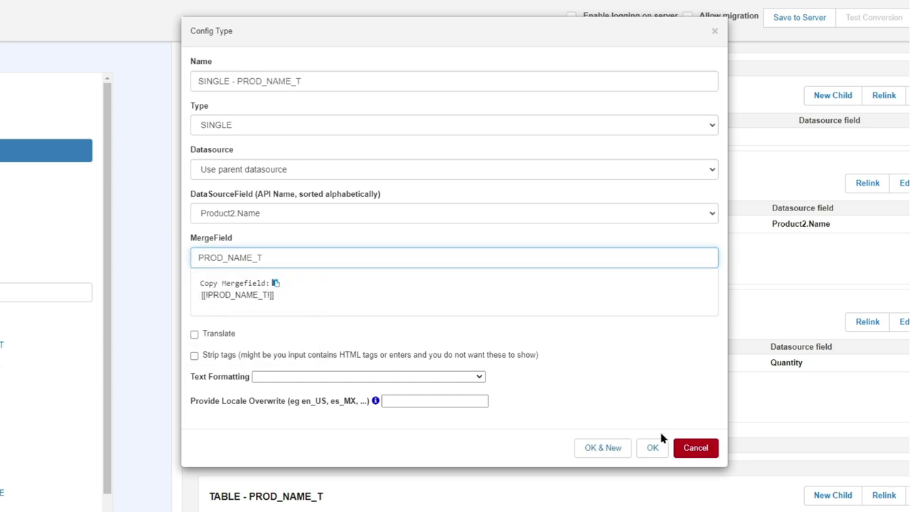
click(612, 448)
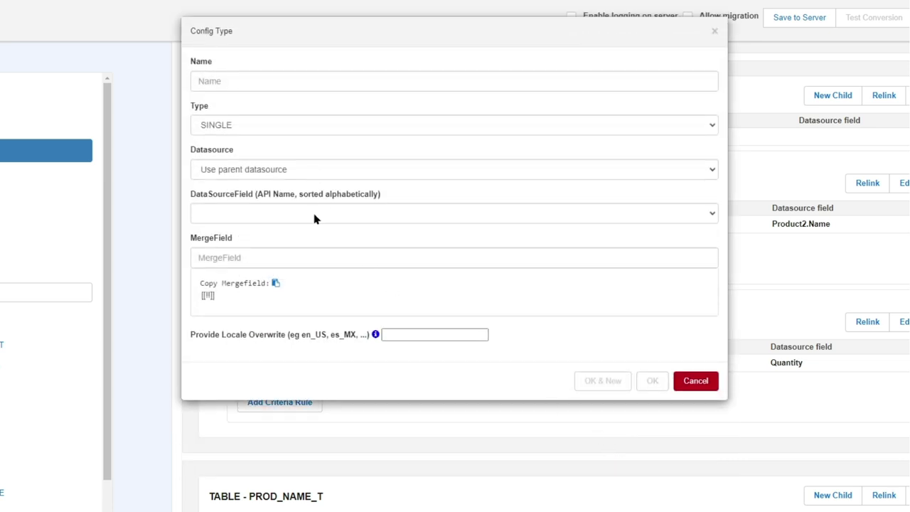
- Map the new SINGLE child's Quantity field to merge field PROD_QUANTITY_T and save it with another new child started
click(315, 217)
click(321, 261)
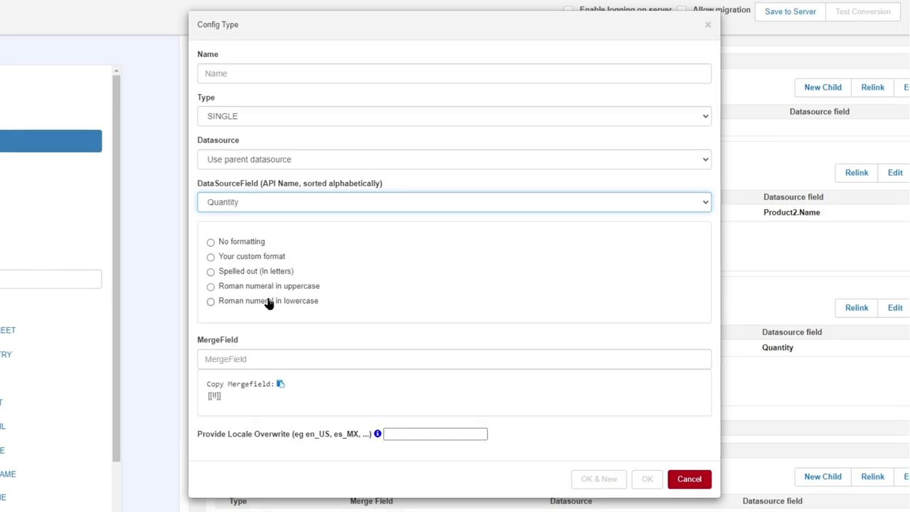
click(270, 361)
text(qua)
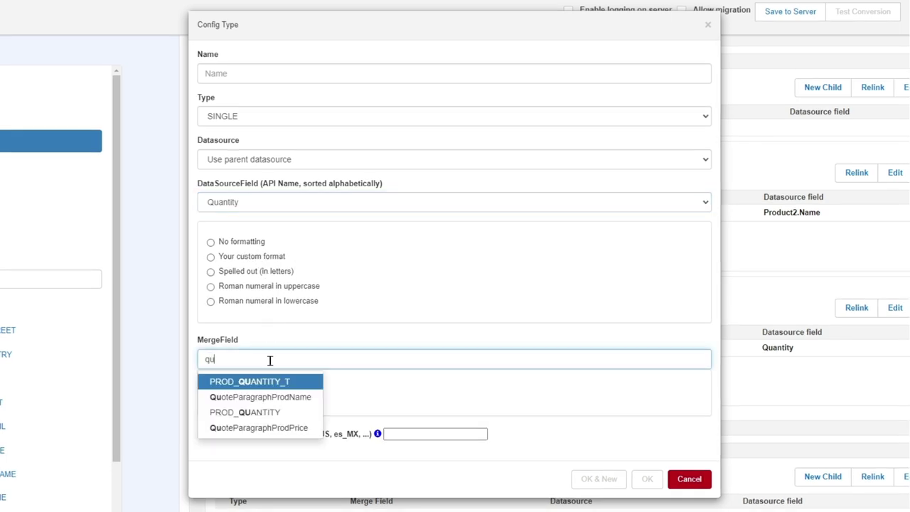
click(279, 380)
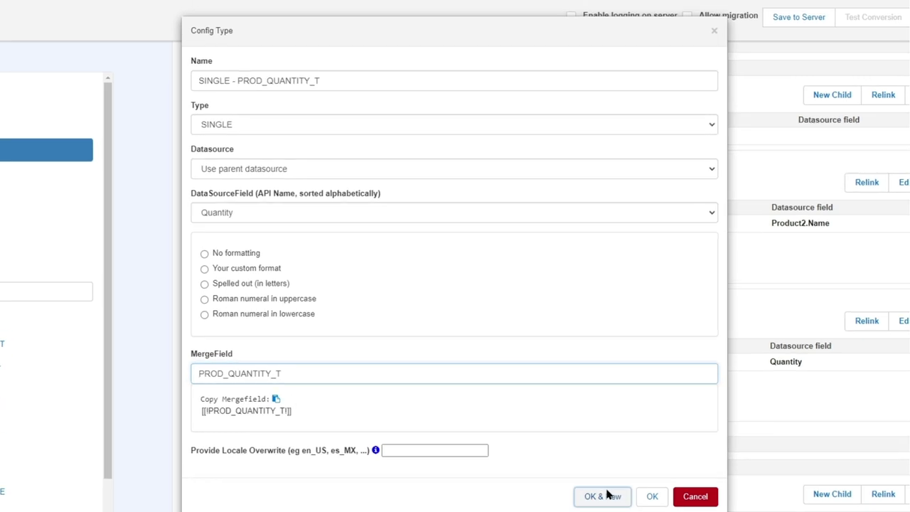
click(607, 496)
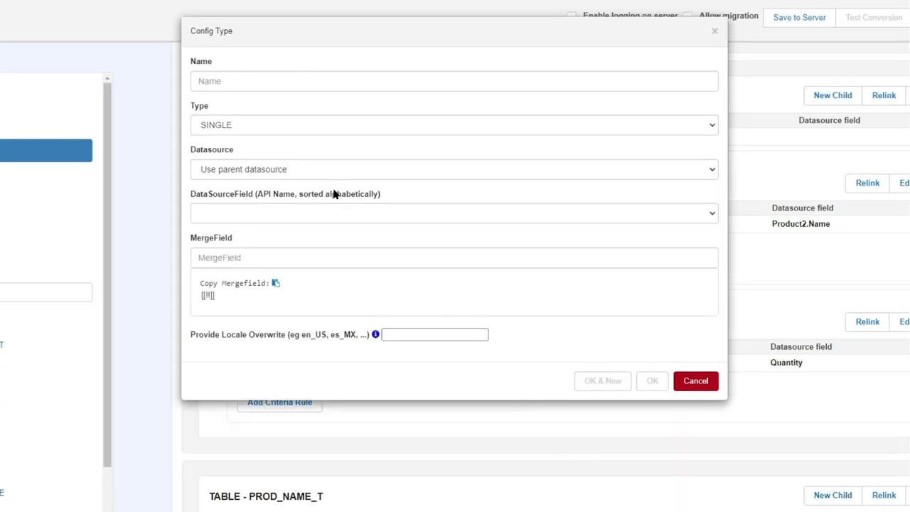
- Map the new SINGLE child's TotalPrice field to merge field PROD_TOTAL_PRICE_T with locale-based currency formatting, and save it
click(329, 217)
click(307, 272)
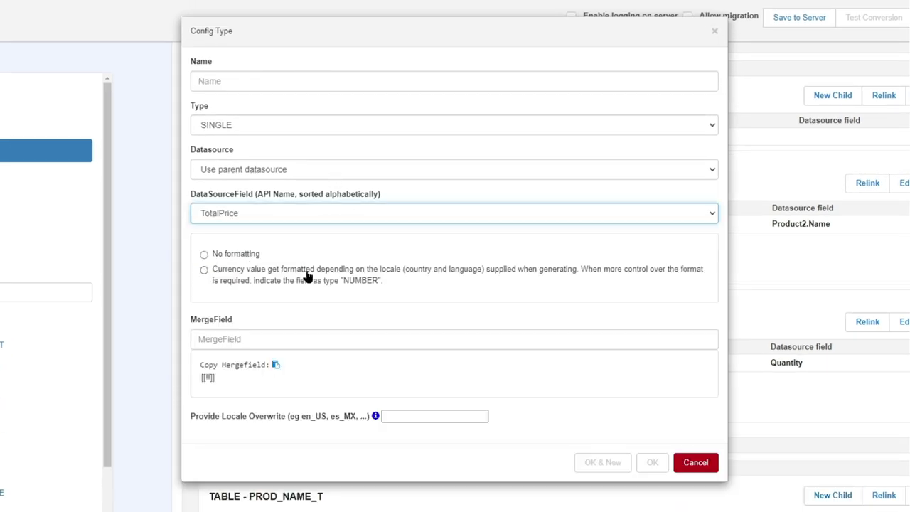
click(204, 269)
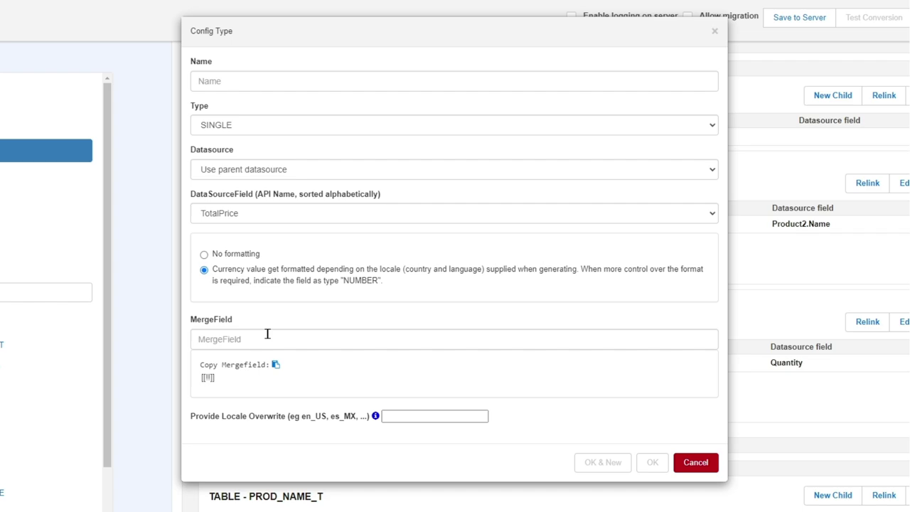
click(267, 335)
text(pric)
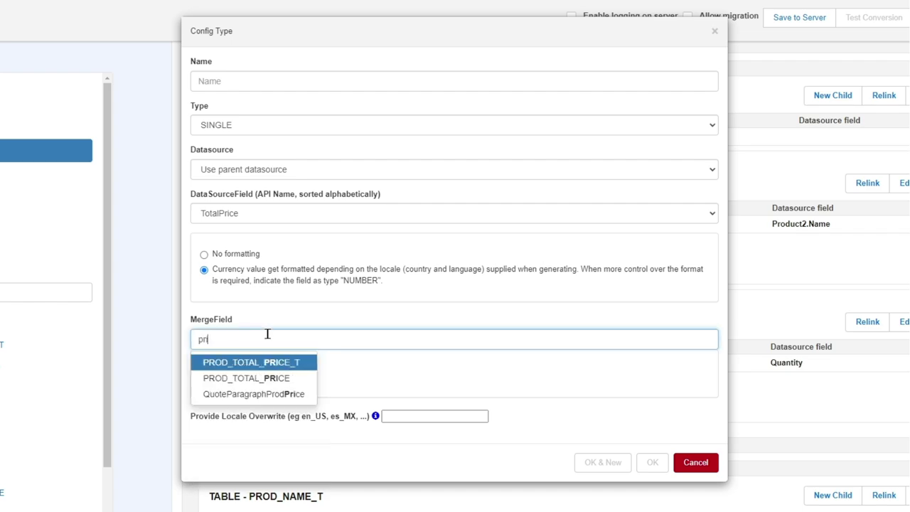
click(235, 359)
click(653, 463)
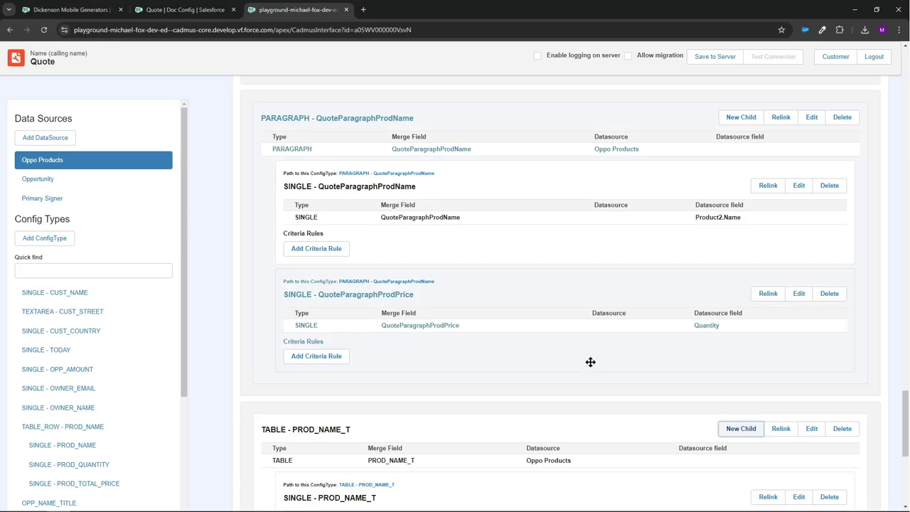
- Review the three children under TABLE - PROD_NAME_T and save the Quote configuration to the server
scroll(583, 391, down, 7)
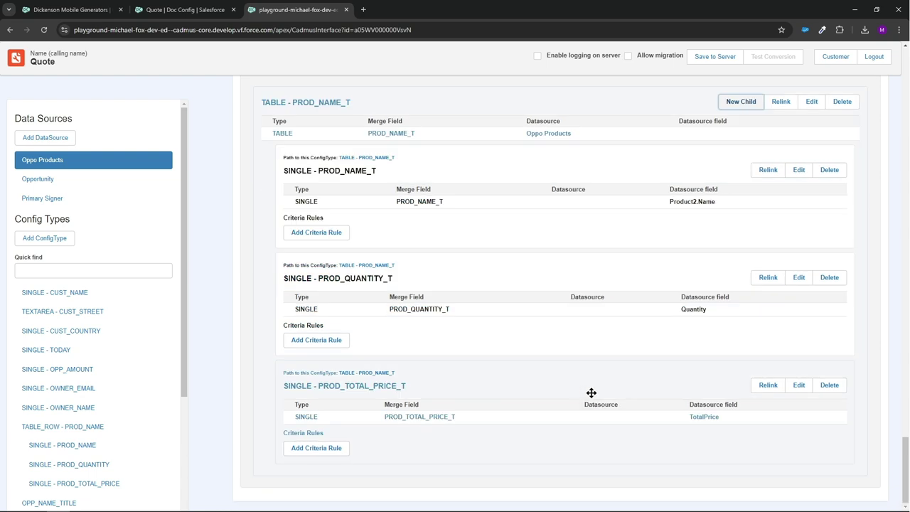
scroll(585, 394, up, 2)
click(715, 57)
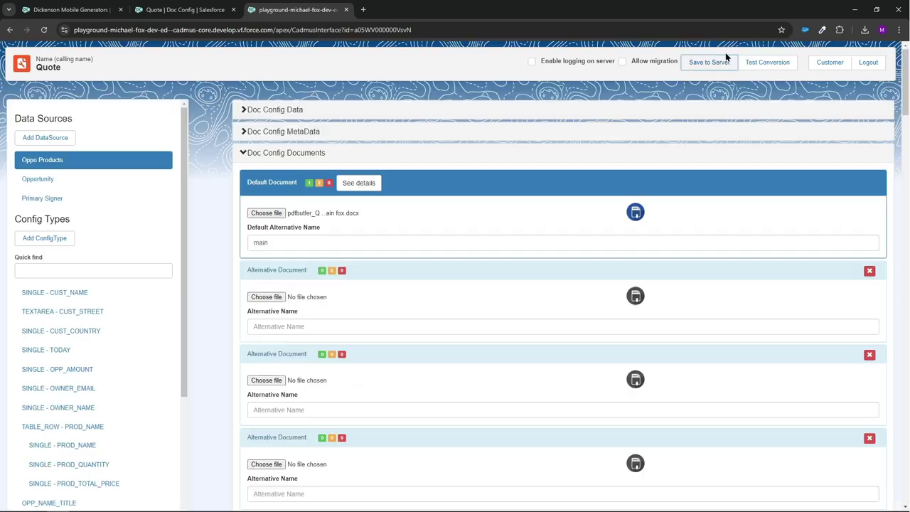
- Preview the Quote PDF from the Dickenson Mobile Generators opportunity, examine the repeated Product Breakdown tables, and close the preview
click(71, 9)
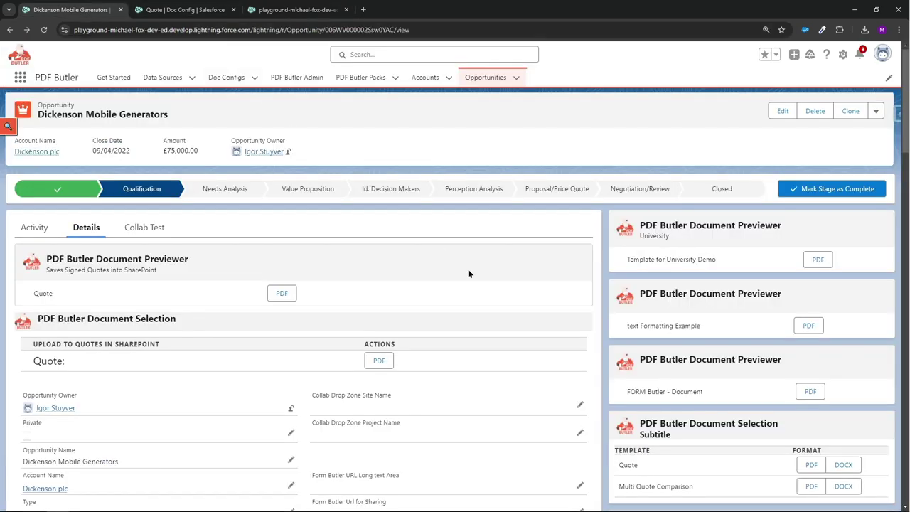
click(276, 293)
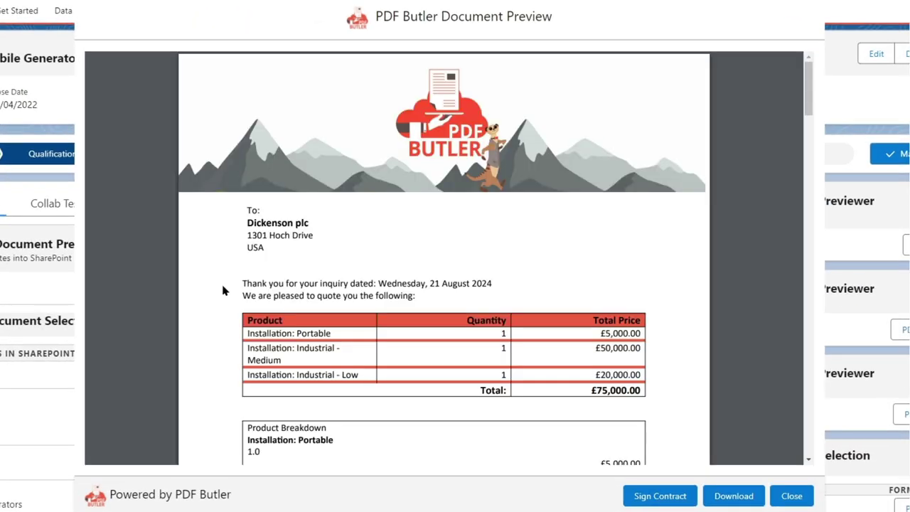
scroll(342, 299, down, 5)
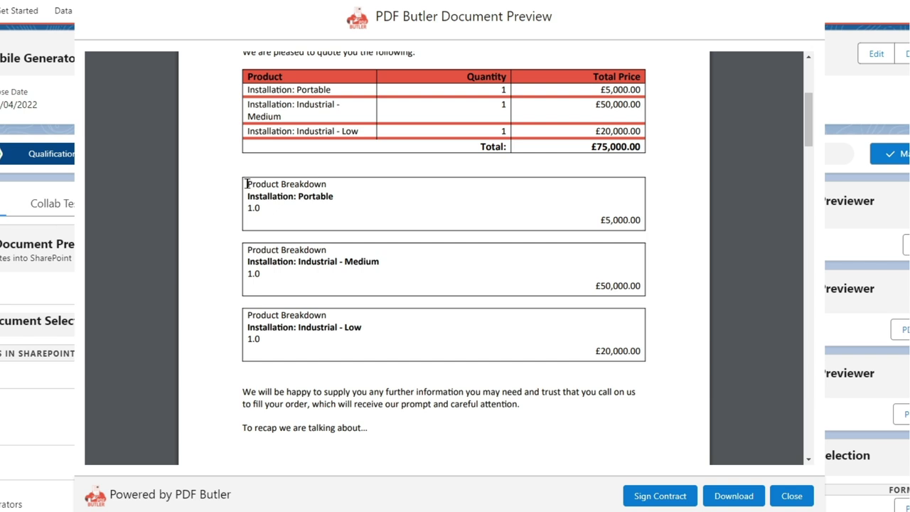
drag(247, 184, 336, 182)
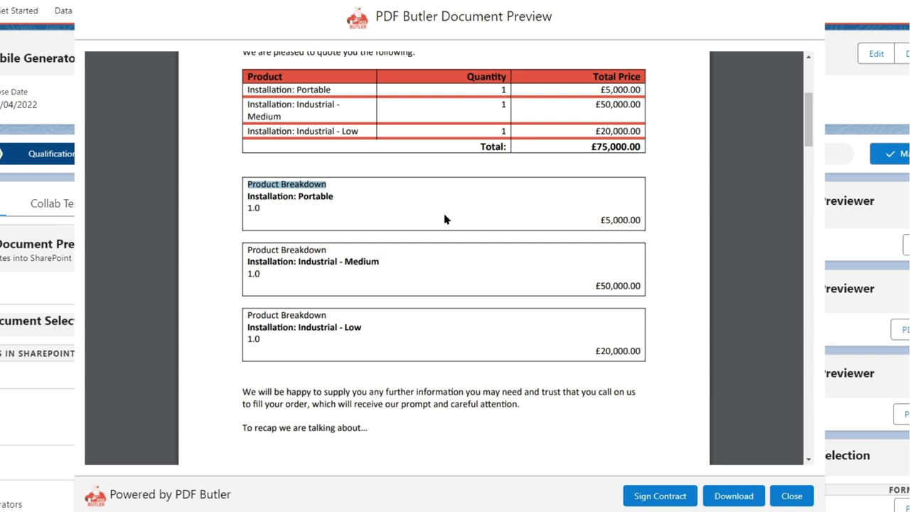
drag(333, 195, 249, 212)
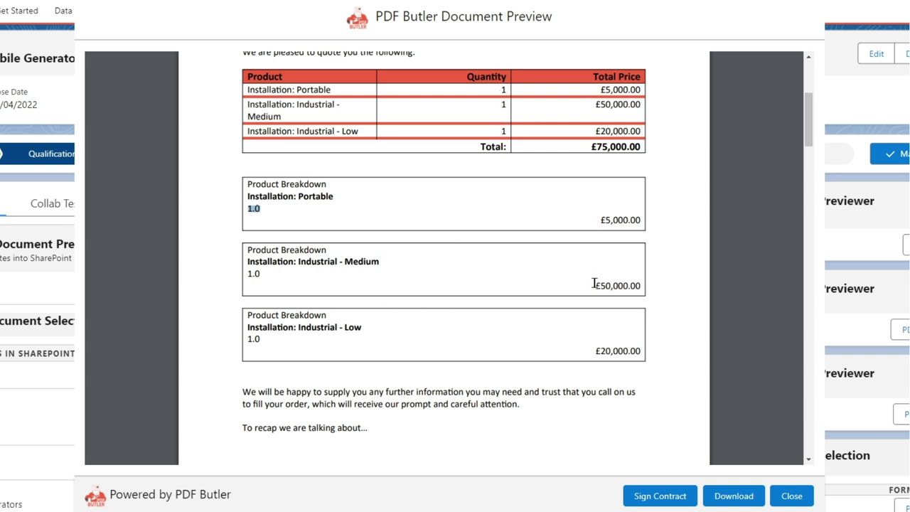
drag(594, 283, 640, 284)
drag(379, 261, 246, 265)
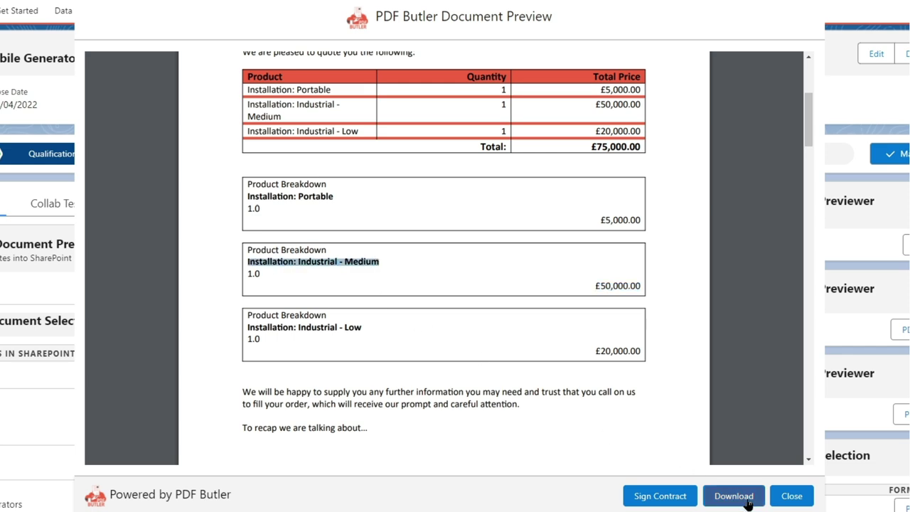
click(792, 495)
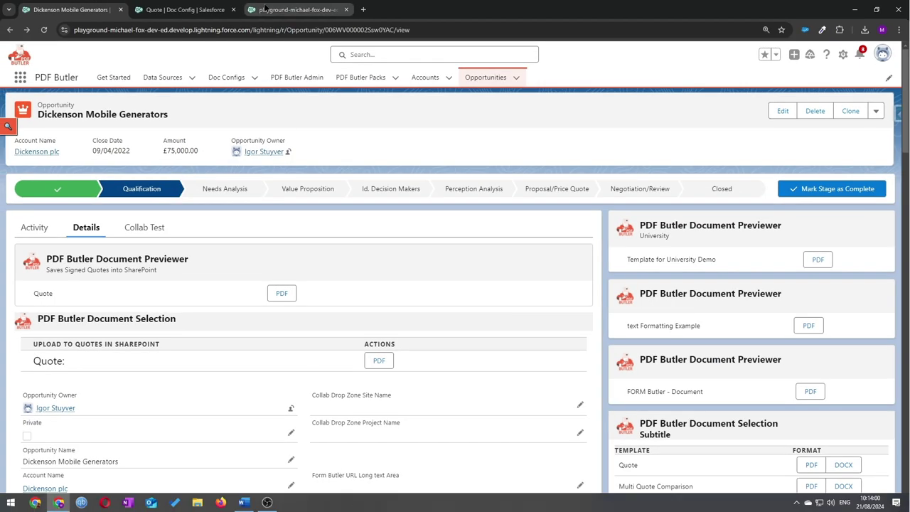
- Open the file selection for the Quote configuration's default document and save the edited quote template in Word
click(298, 9)
click(268, 214)
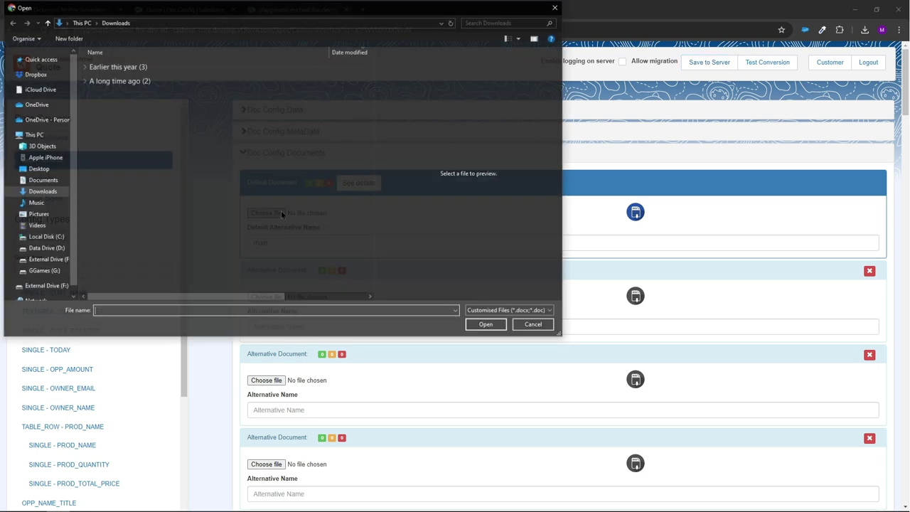
click(135, 79)
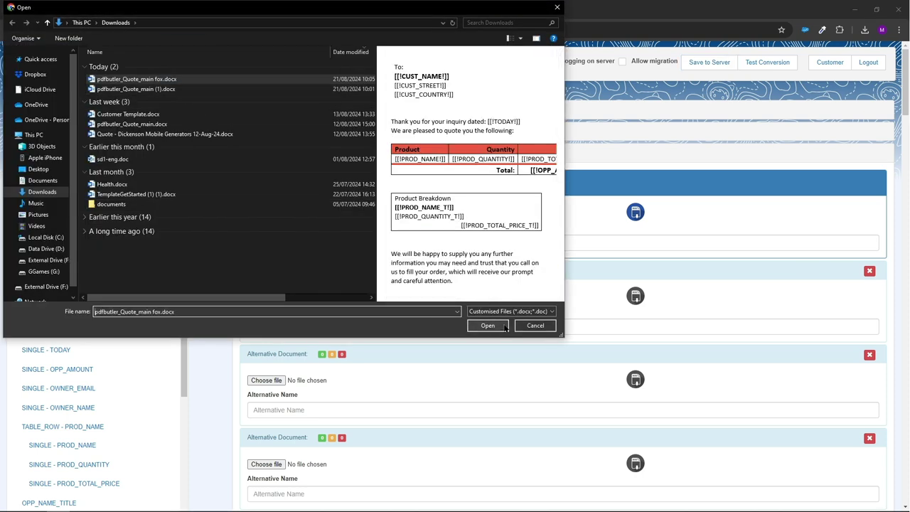
click(244, 508)
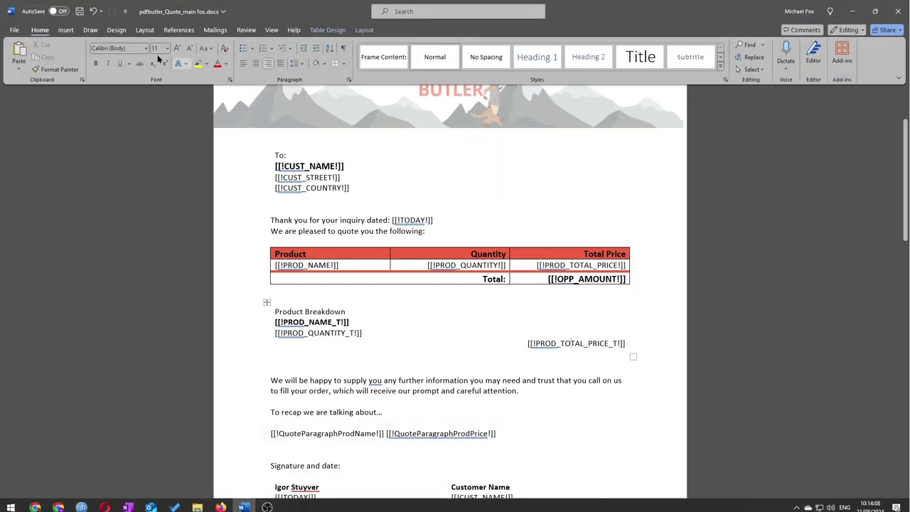
click(78, 11)
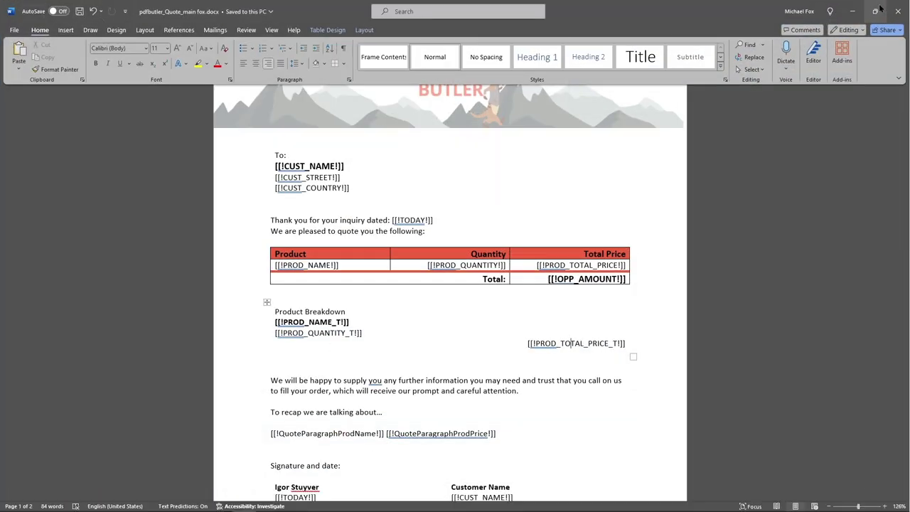
click(853, 10)
- Choose pdfbutler_Quote_main fox.docx as the default document and save the configuration to the server
click(157, 82)
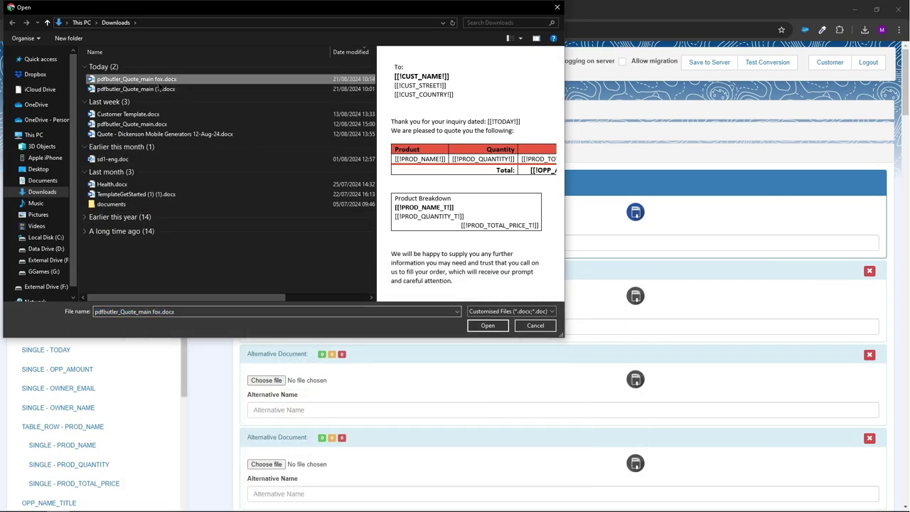
click(497, 326)
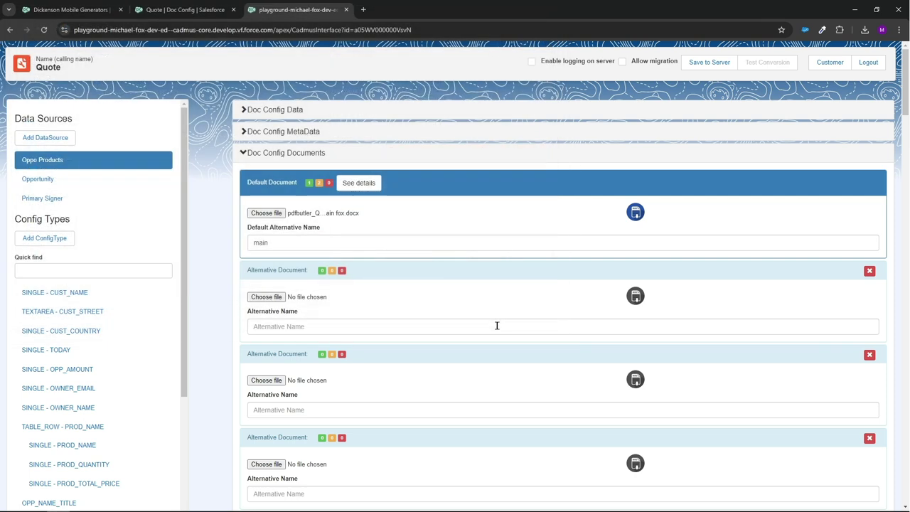
click(718, 64)
- Preview the Quote PDF from the Dickenson Mobile Generators opportunity again and examine the Product Breakdown tables' borders
click(88, 11)
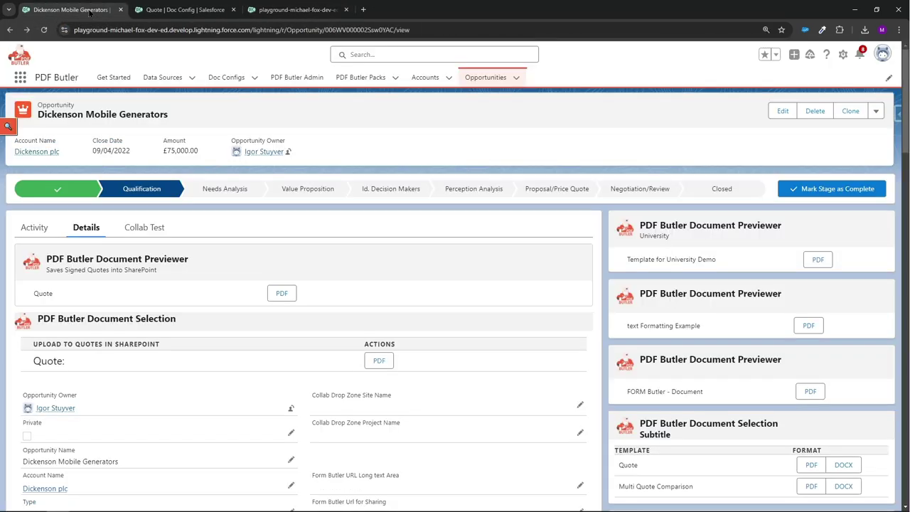
click(281, 294)
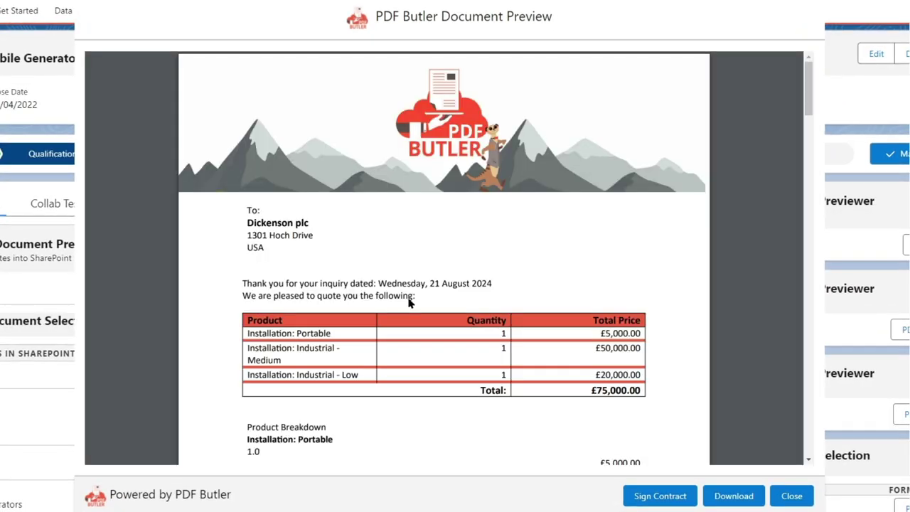
scroll(411, 296, down, 1)
scroll(416, 304, down, 2)
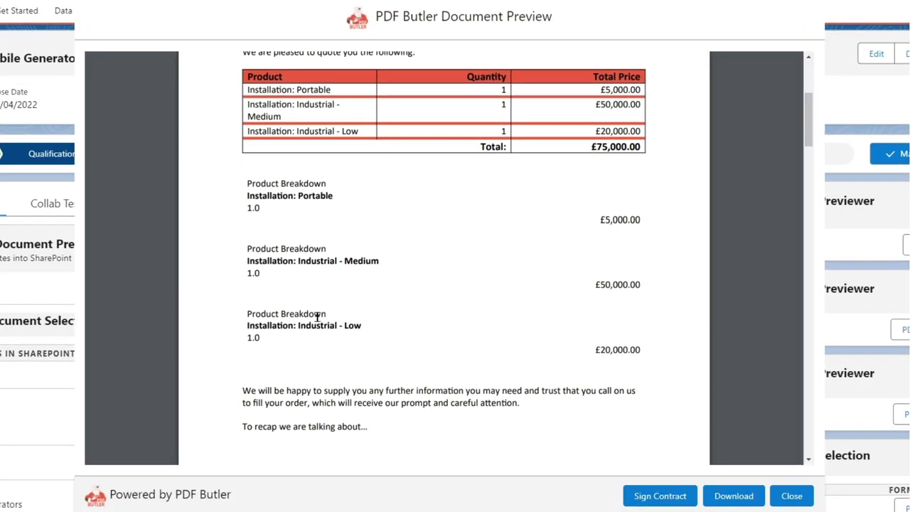